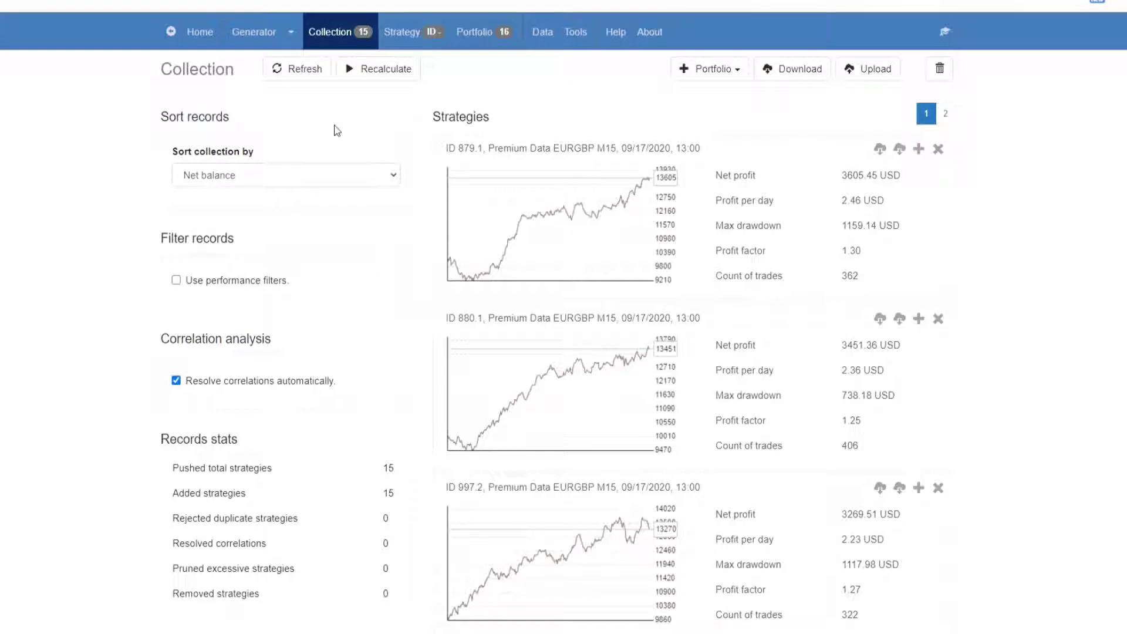
Open the first EURGBP M15 strategy of the Collection, ID 879.1, and bring it up in the Optimizer.
{"action": "left_click", "coordinate": [557, 220]}
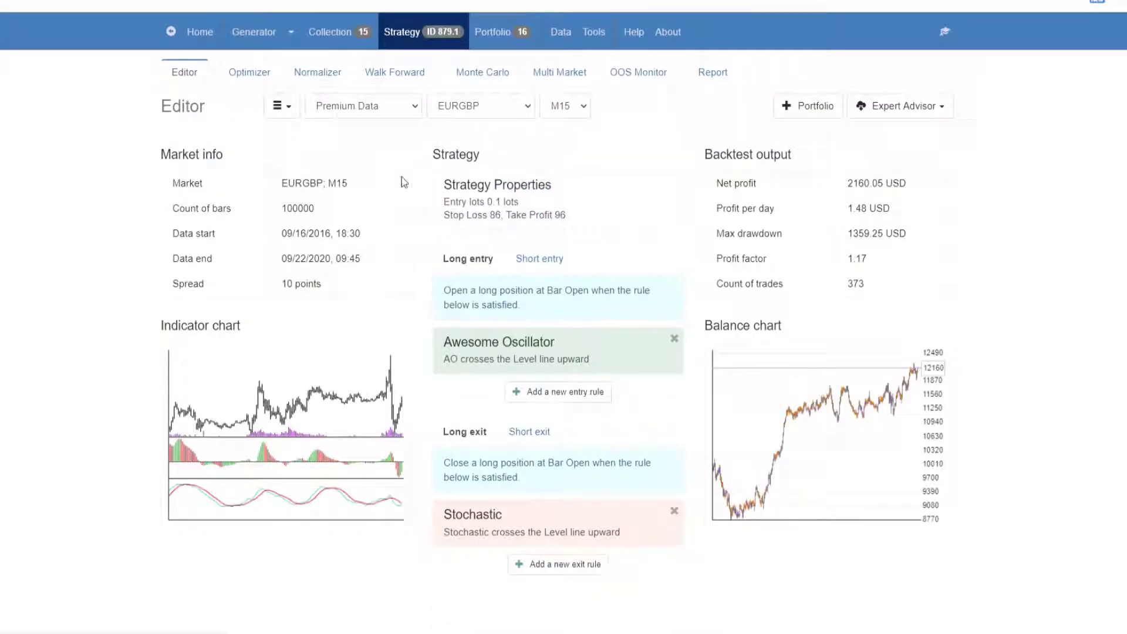
{"action": "left_click", "coordinate": [258, 85]}
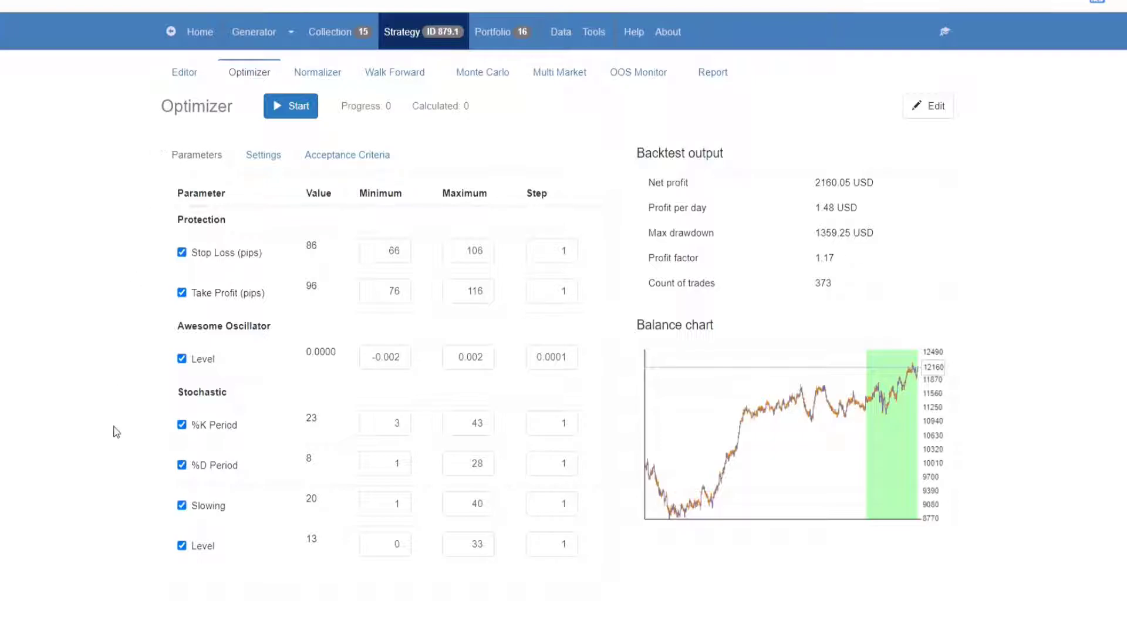
Exclude the Stop Loss and Awesome Oscillator Level parameters from the optimization and include each of them again.
{"action": "left_click", "coordinate": [181, 252]}
{"action": "left_click", "coordinate": [181, 252]}
{"action": "left_click", "coordinate": [181, 358]}
{"action": "left_click", "coordinate": [182, 359]}
Examine the available choices for Out of Sample, Numeric values range and Search best in the Optimizer settings.
{"action": "left_click", "coordinate": [273, 155]}
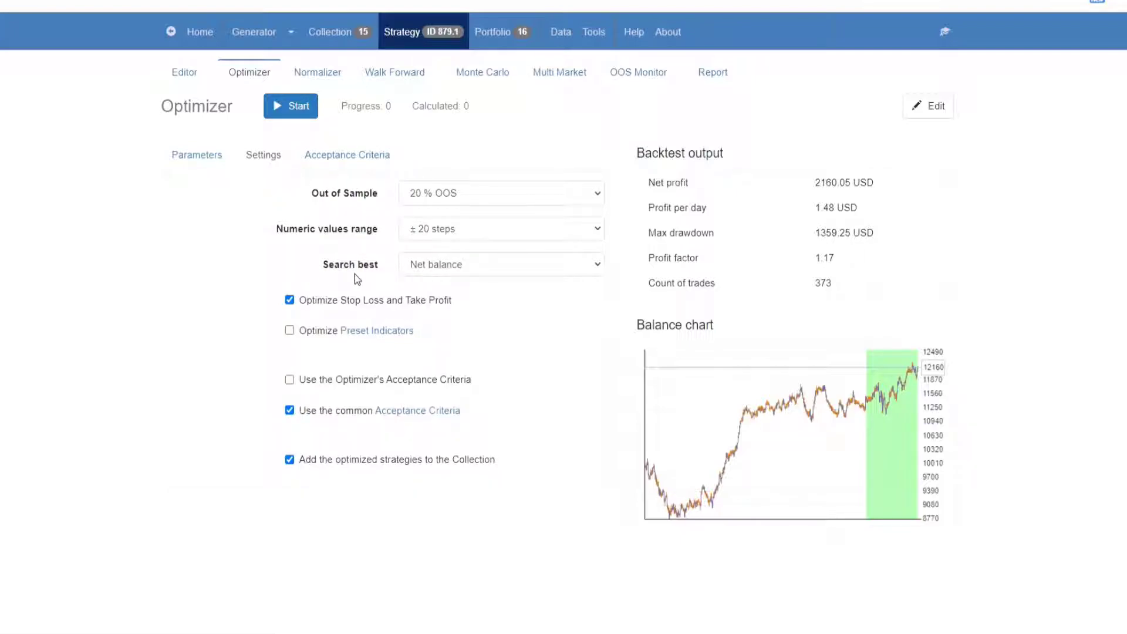
{"action": "left_click", "coordinate": [465, 195]}
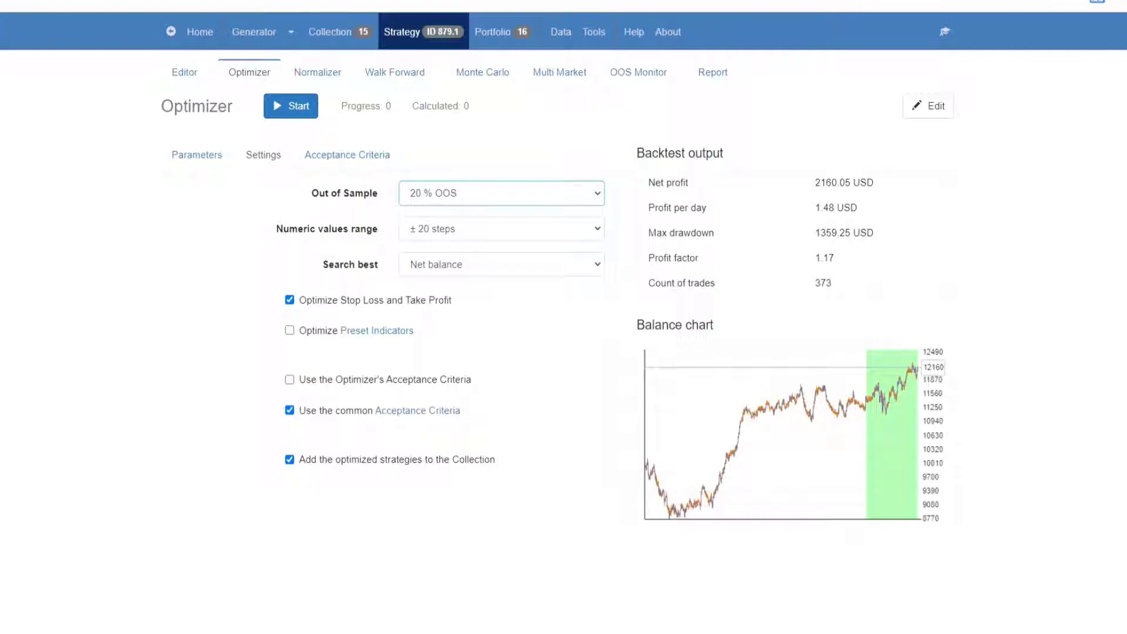
{"action": "left_click", "coordinate": [444, 230]}
{"action": "left_click", "coordinate": [441, 228]}
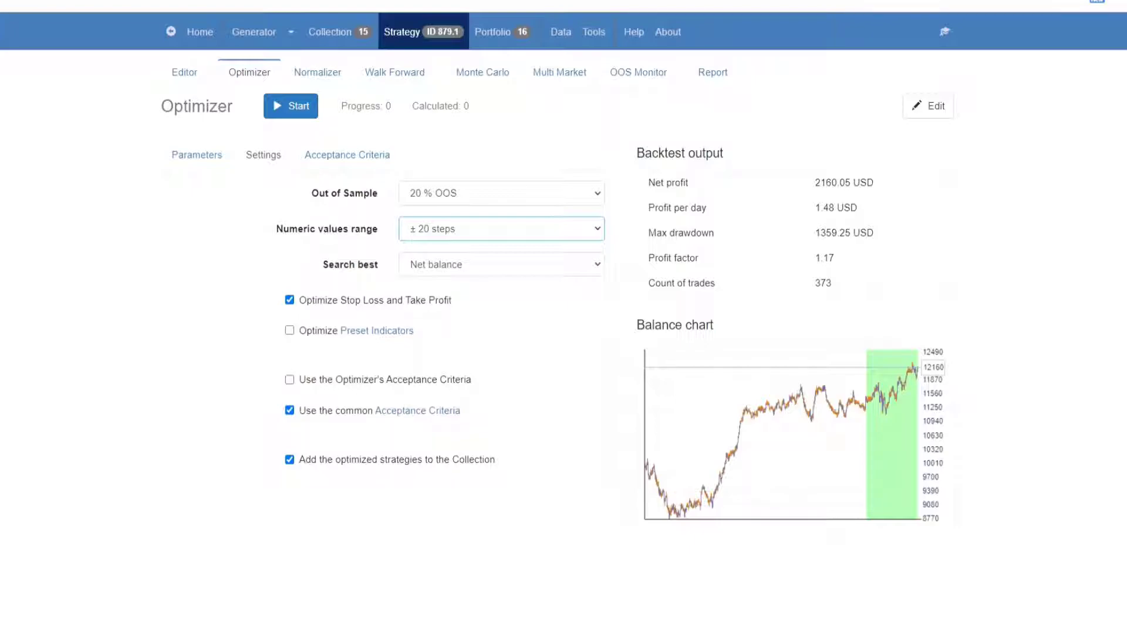
{"action": "left_click", "coordinate": [449, 269]}
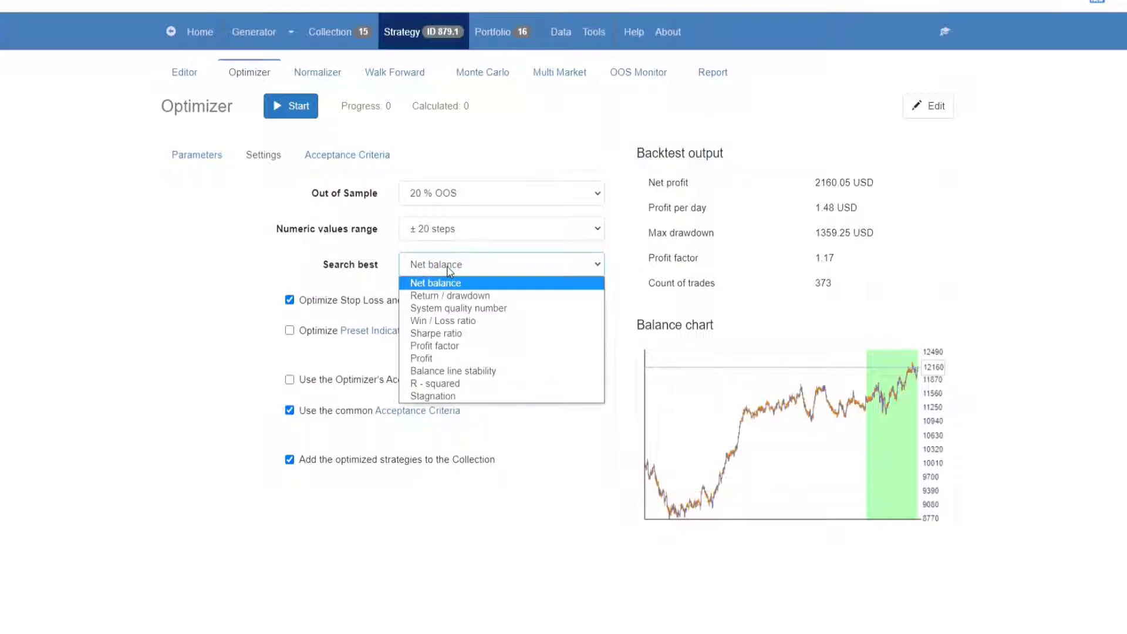
{"action": "left_click", "coordinate": [449, 268]}
{"action": "left_click", "coordinate": [555, 269]}
{"action": "left_click", "coordinate": [556, 269]}
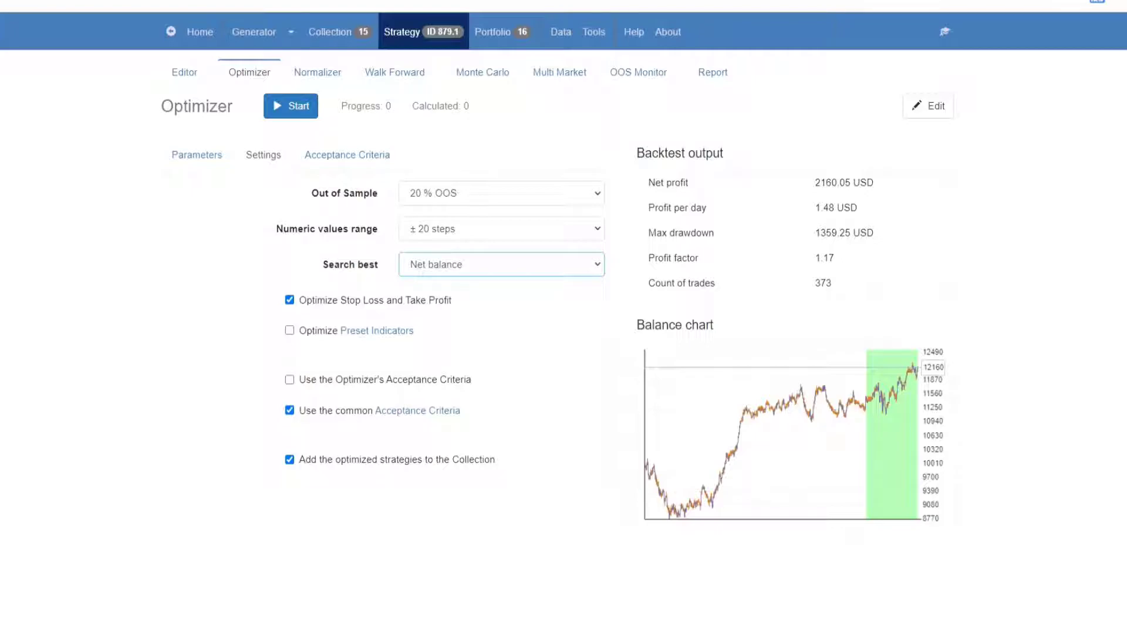
{"action": "left_click", "coordinate": [536, 266]}
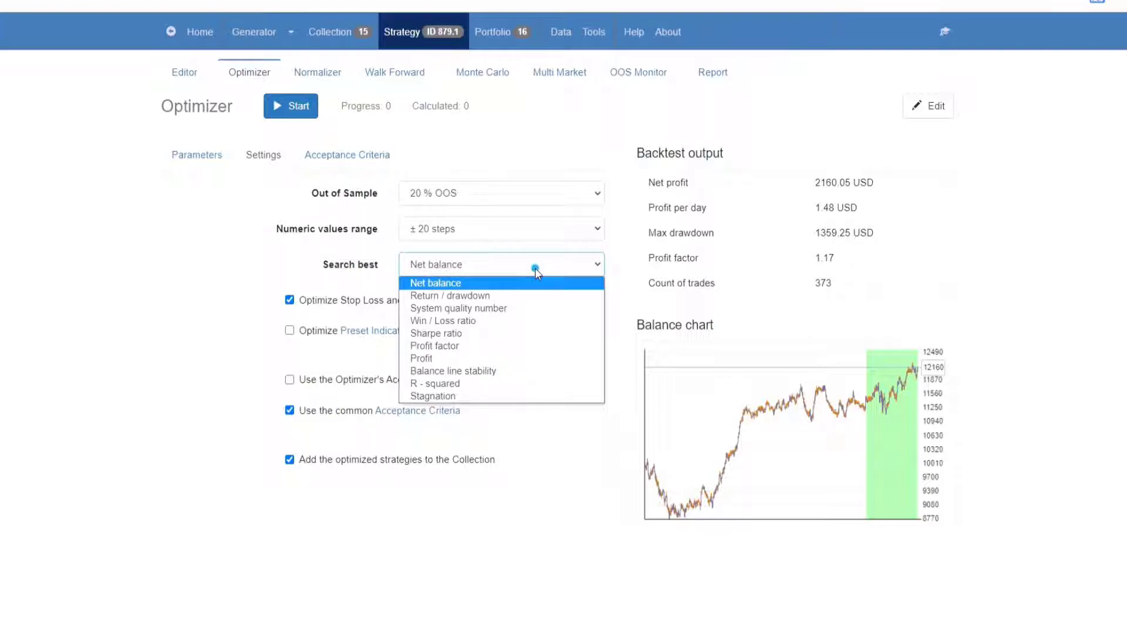
{"action": "left_click", "coordinate": [536, 273]}
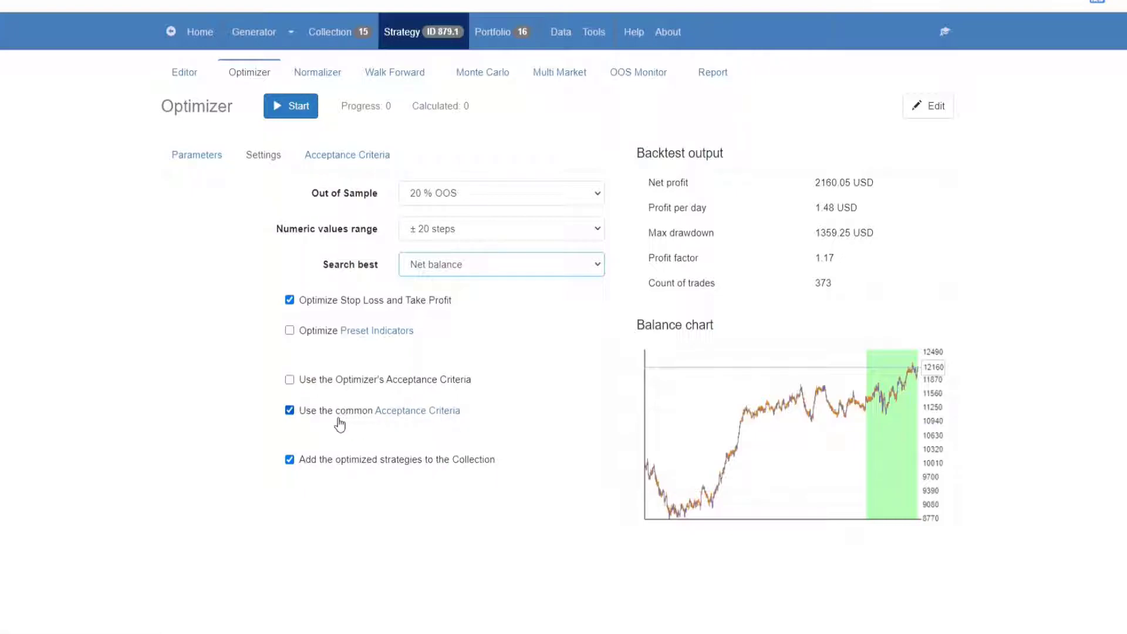
Review the Common Acceptance Criteria and the criteria that can be added for the complete backtest, and return to the Optimizer.
{"action": "left_click", "coordinate": [429, 411]}
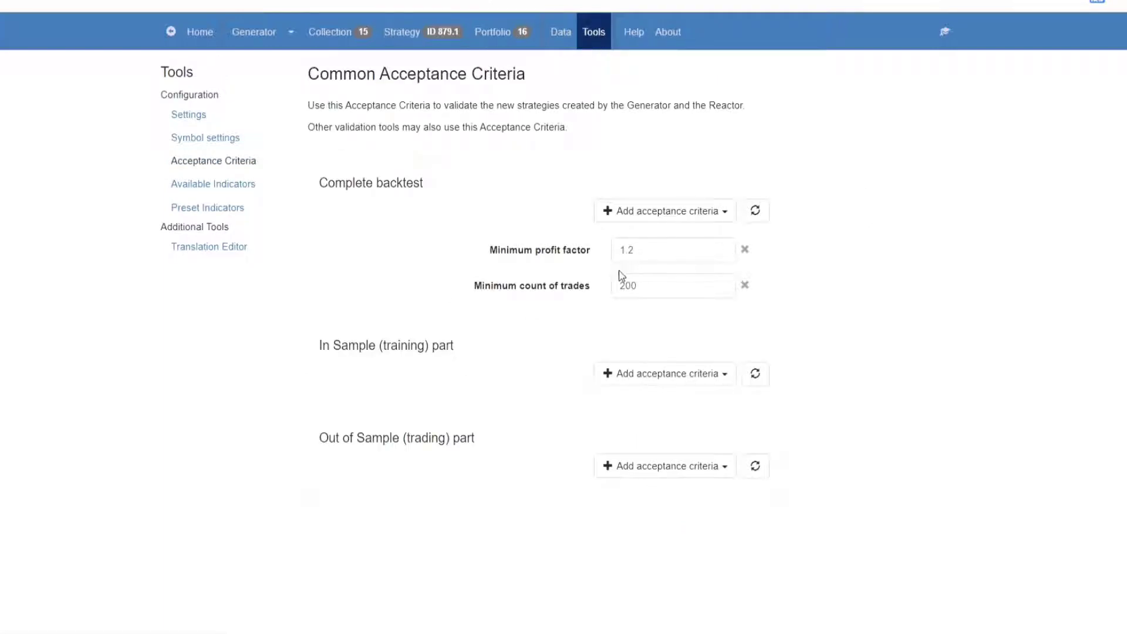
{"action": "left_click", "coordinate": [706, 215]}
{"action": "left_click", "coordinate": [707, 214]}
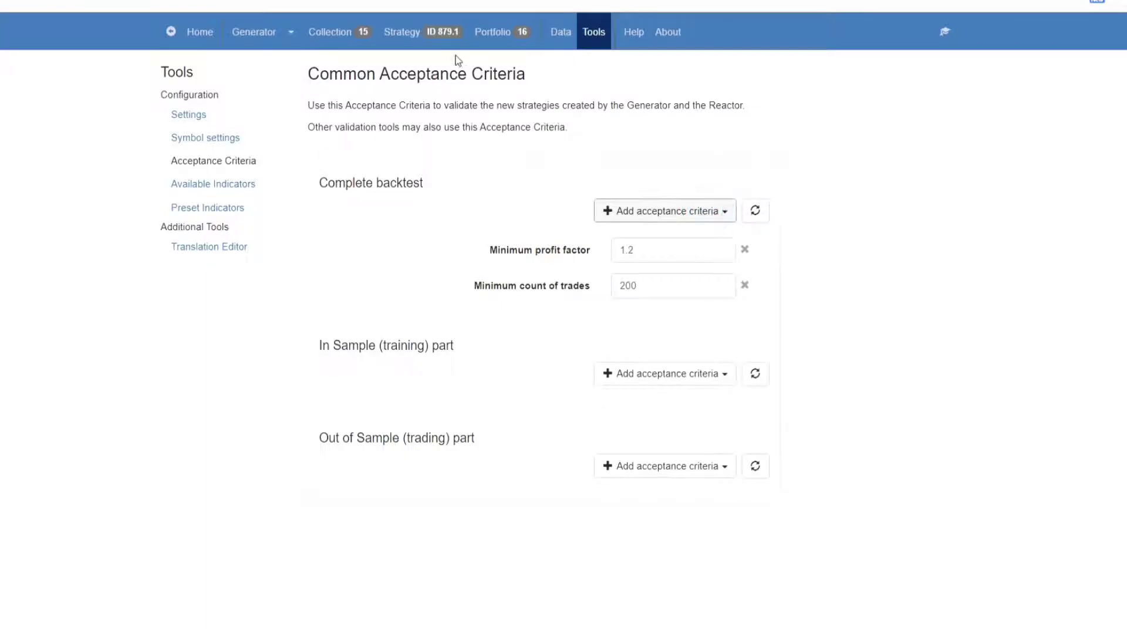
{"action": "left_click", "coordinate": [401, 32]}
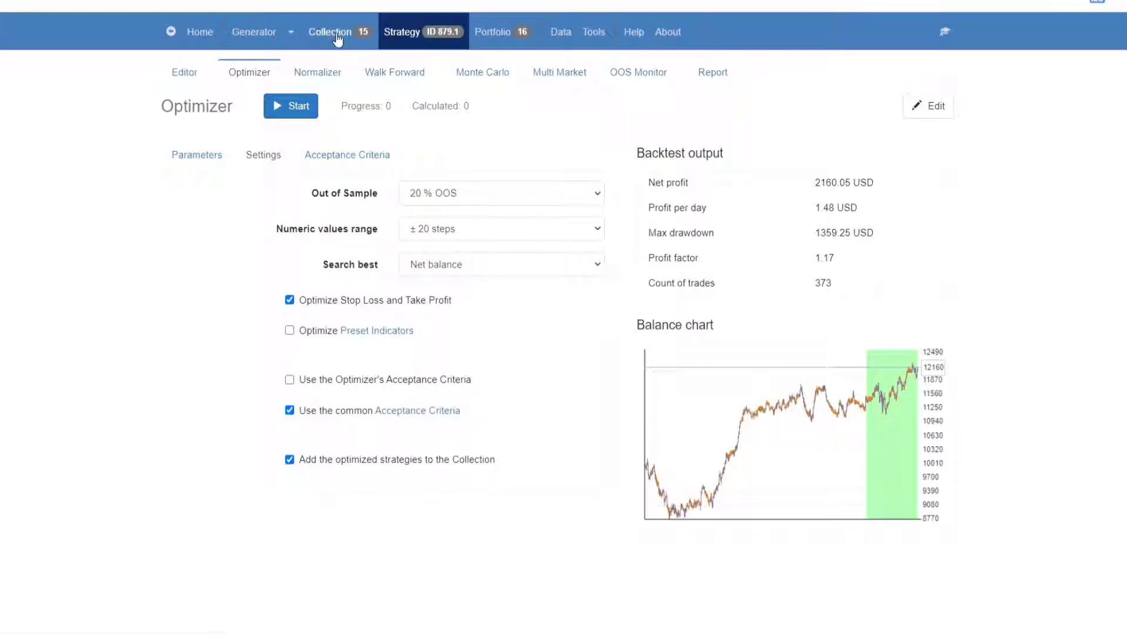
Review the Optimizer's own acceptance criteria, including those that can be added for the complete backtest, and look over the parameter ranges.
{"action": "left_click", "coordinate": [361, 156]}
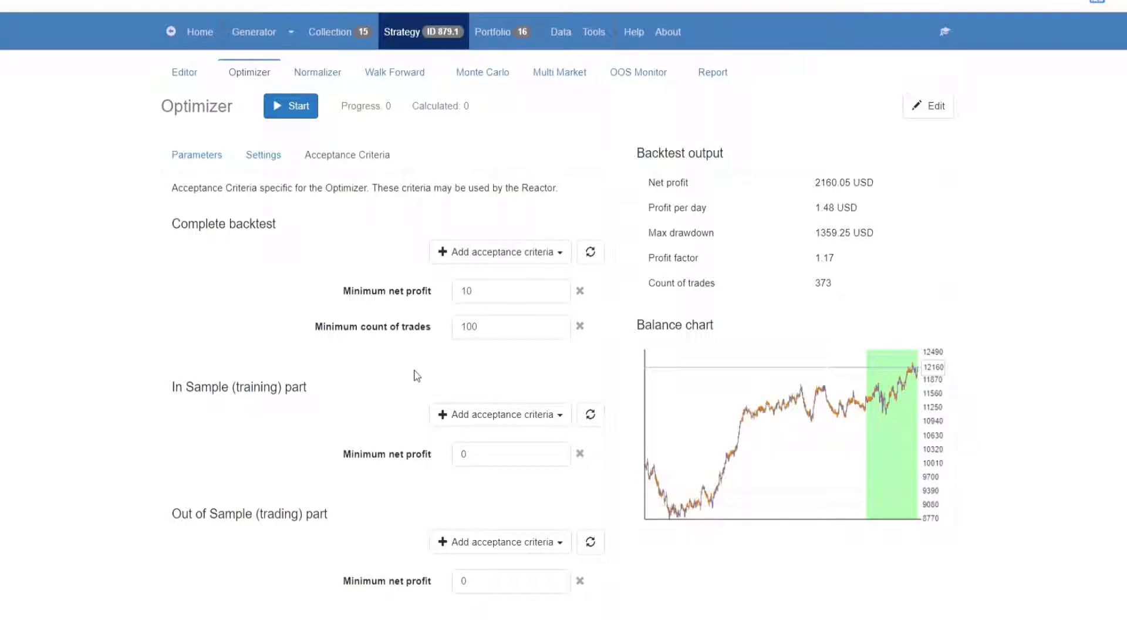
{"action": "left_click", "coordinate": [463, 261]}
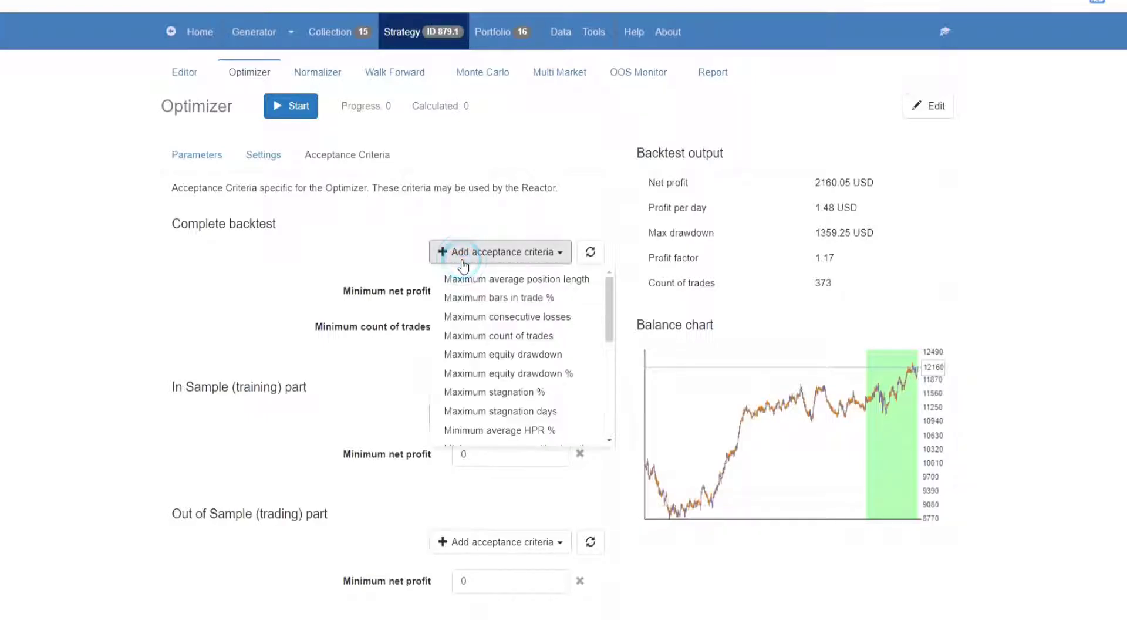
{"action": "left_click", "coordinate": [463, 262]}
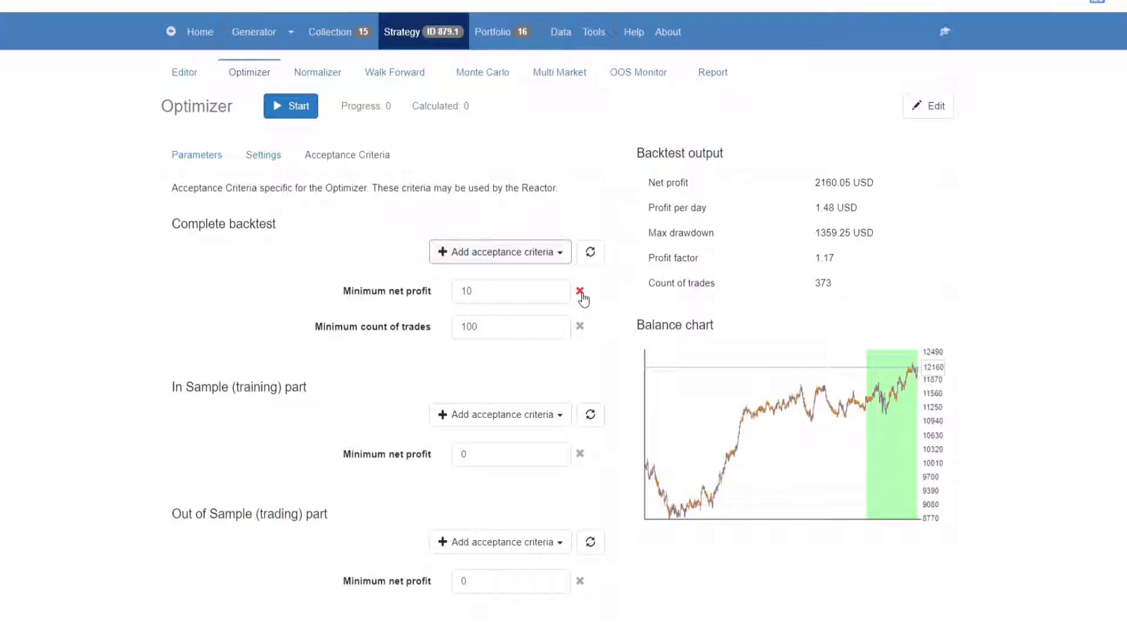
{"action": "left_click", "coordinate": [528, 297]}
{"action": "left_click", "coordinate": [521, 324]}
{"action": "left_click", "coordinate": [519, 296]}
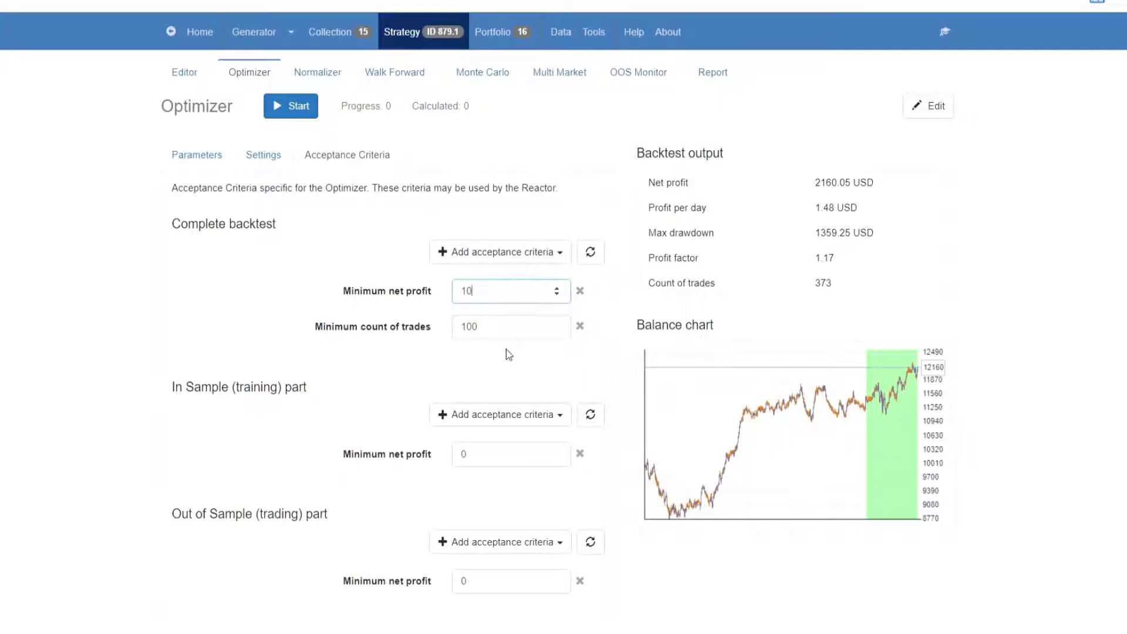
{"action": "left_click", "coordinate": [339, 169]}
{"action": "left_click", "coordinate": [199, 159]}
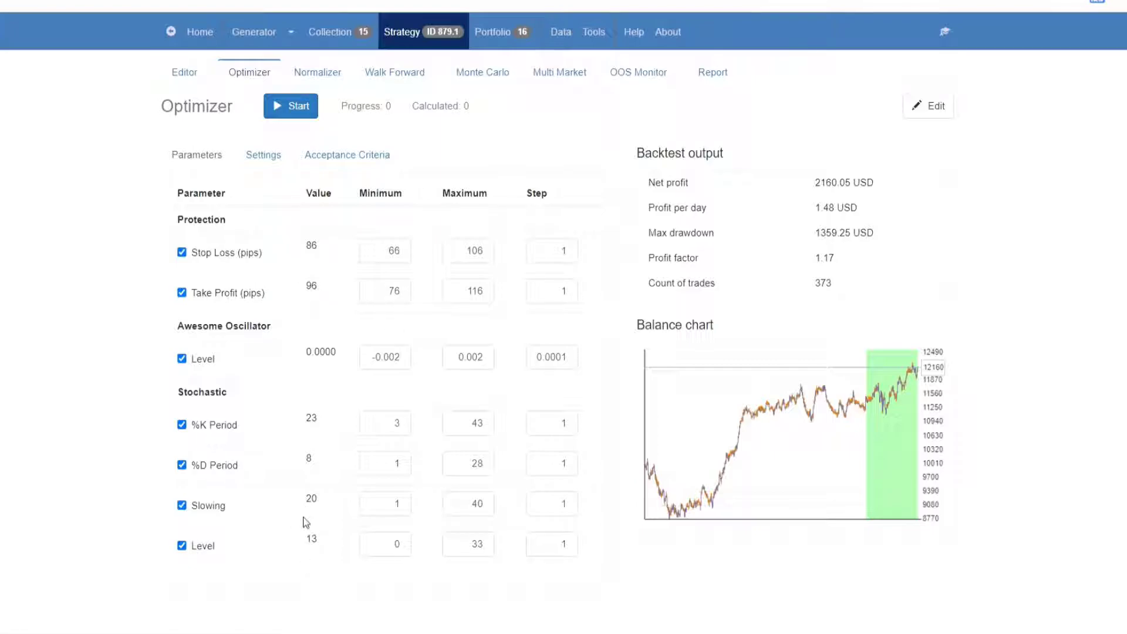
Set the Optimizer's Out of Sample portion to 10 % OOS.
{"action": "left_click", "coordinate": [268, 161]}
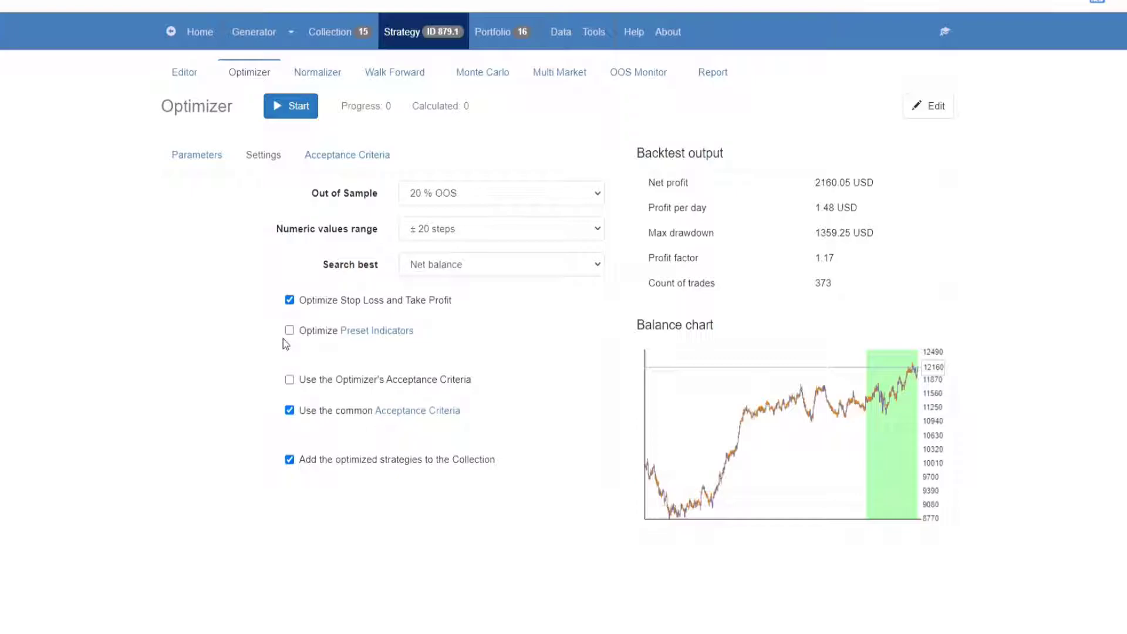
{"action": "left_click", "coordinate": [531, 194]}
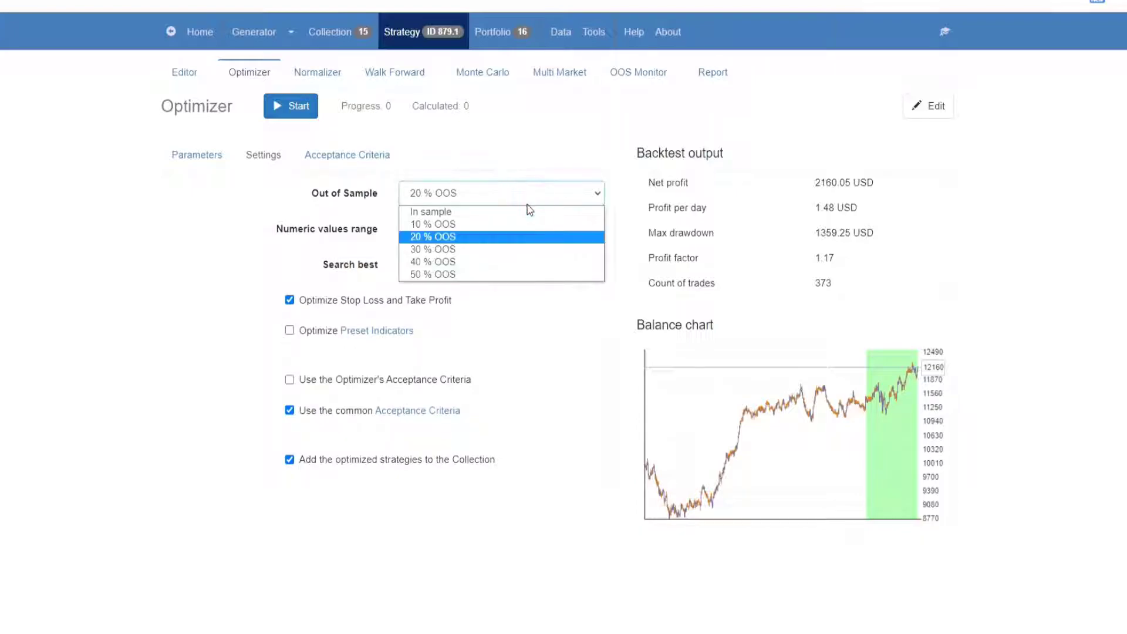
{"action": "left_click", "coordinate": [512, 229]}
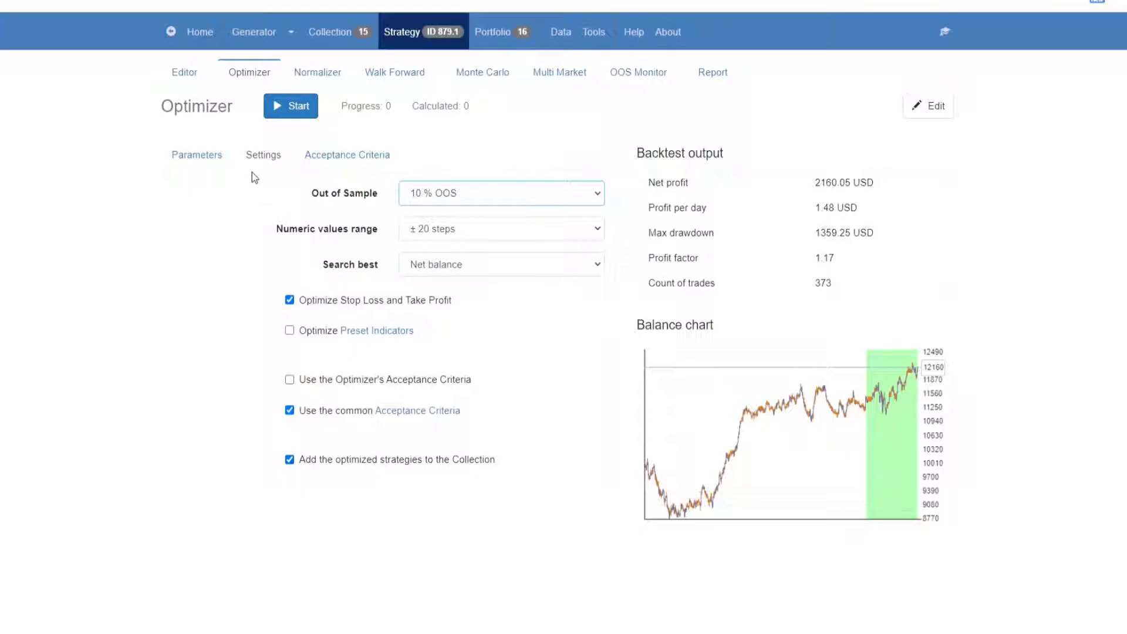
Run the optimization of the strategy to completion and view the optimized strategies in the Collection.
{"action": "left_click", "coordinate": [279, 117]}
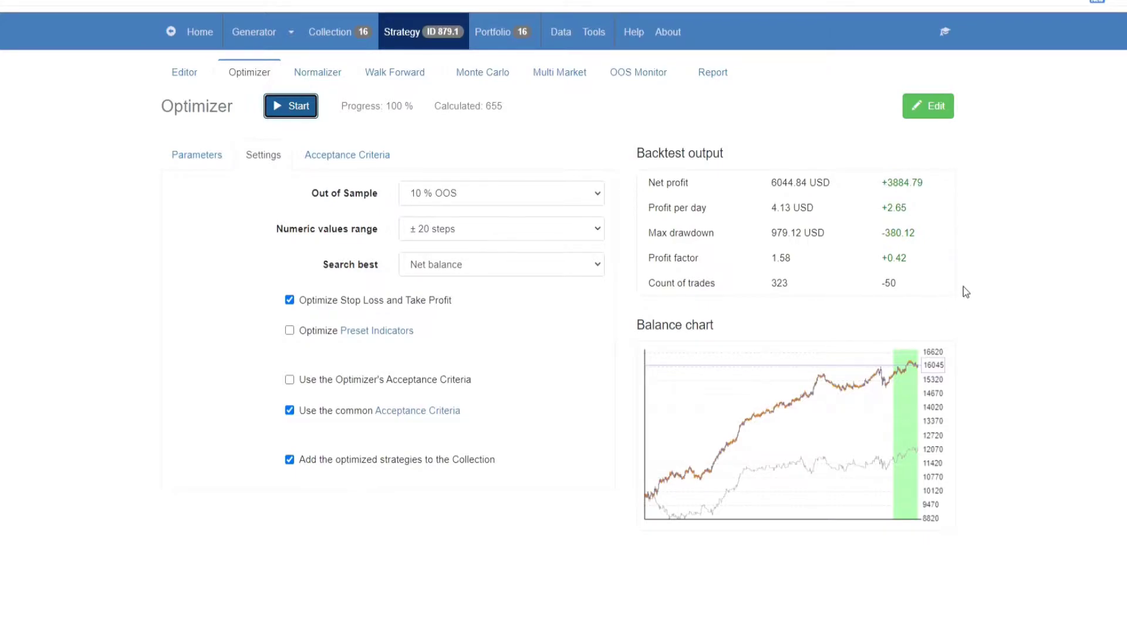
{"action": "left_click", "coordinate": [339, 33]}
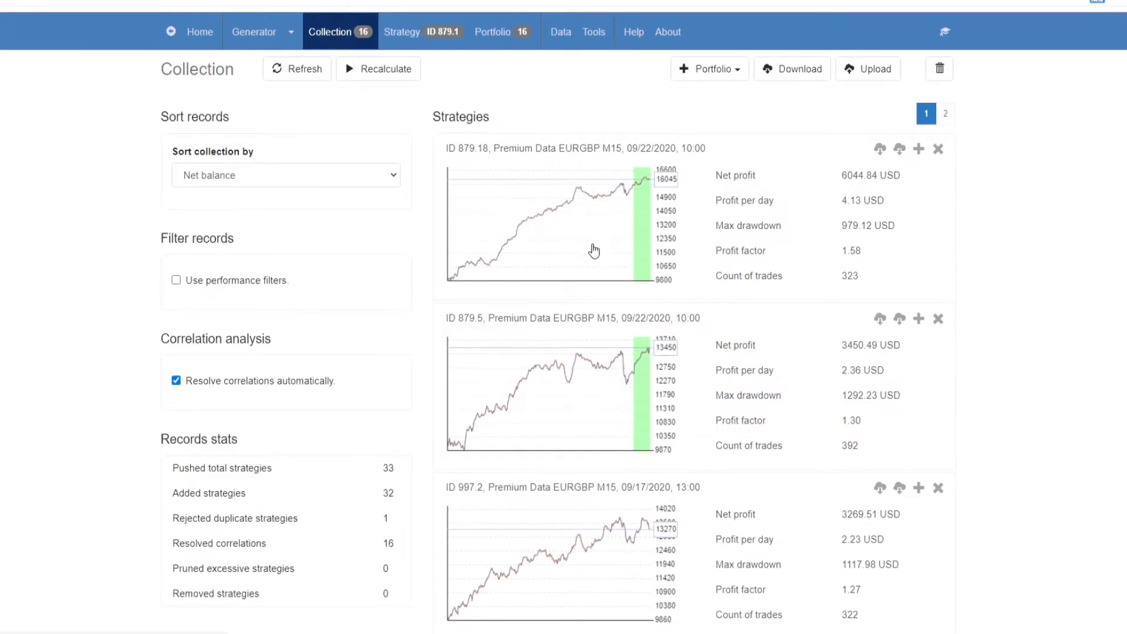